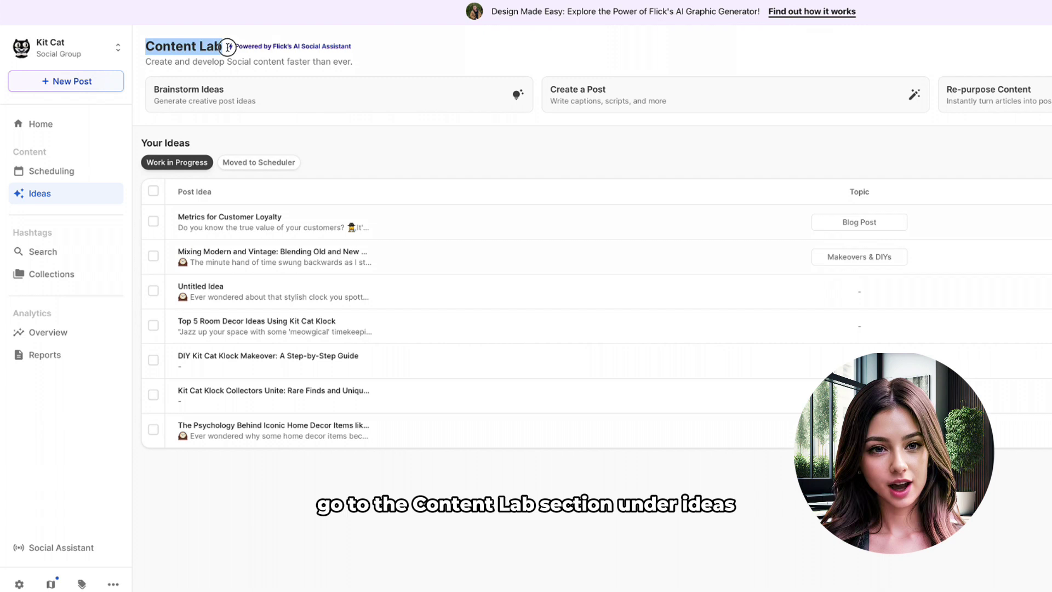
Step: Review Kit Cat's brand and audience details (Homeowners, Gift shoppers, Interior decorators) and save them
left_click(367, 59)
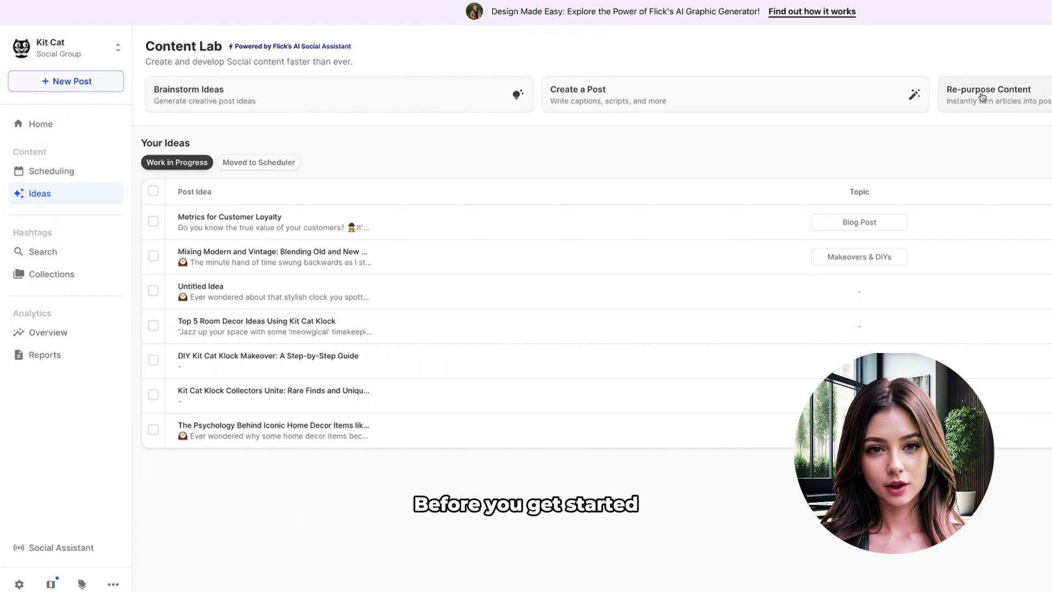
left_click(997, 55)
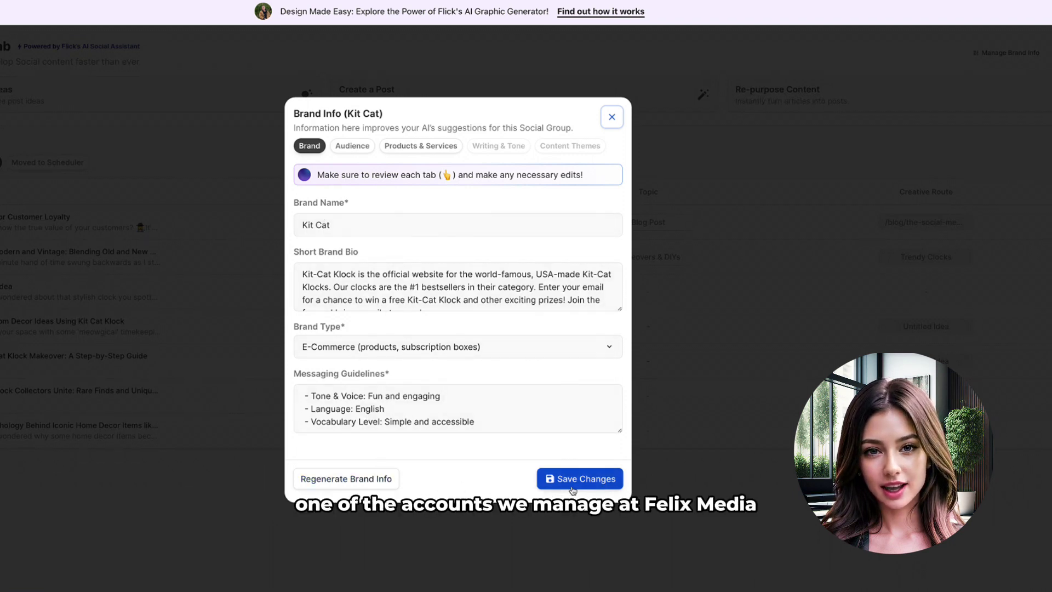
left_click(352, 148)
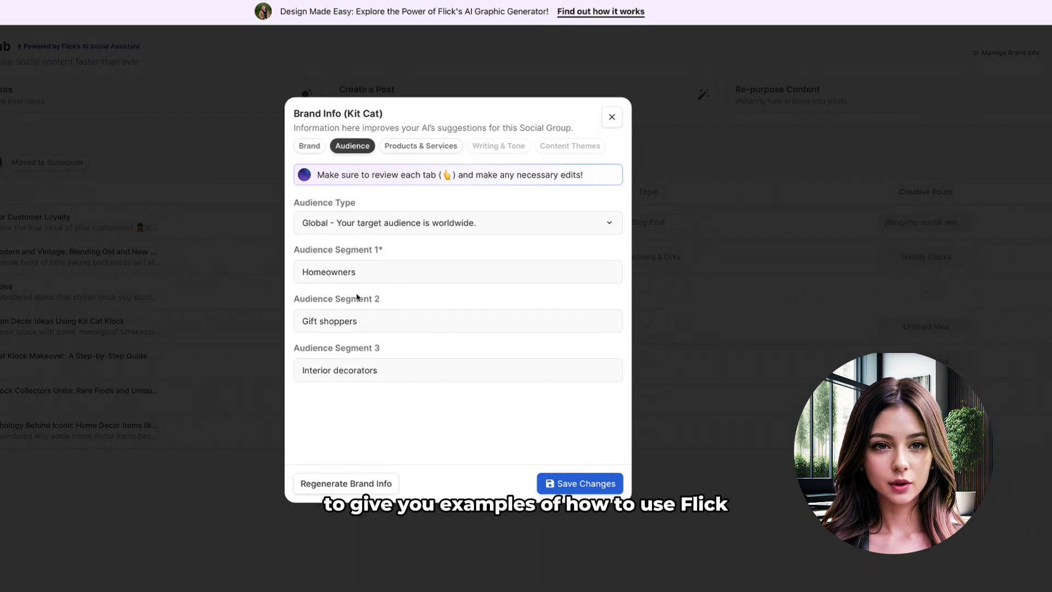
left_click(580, 484)
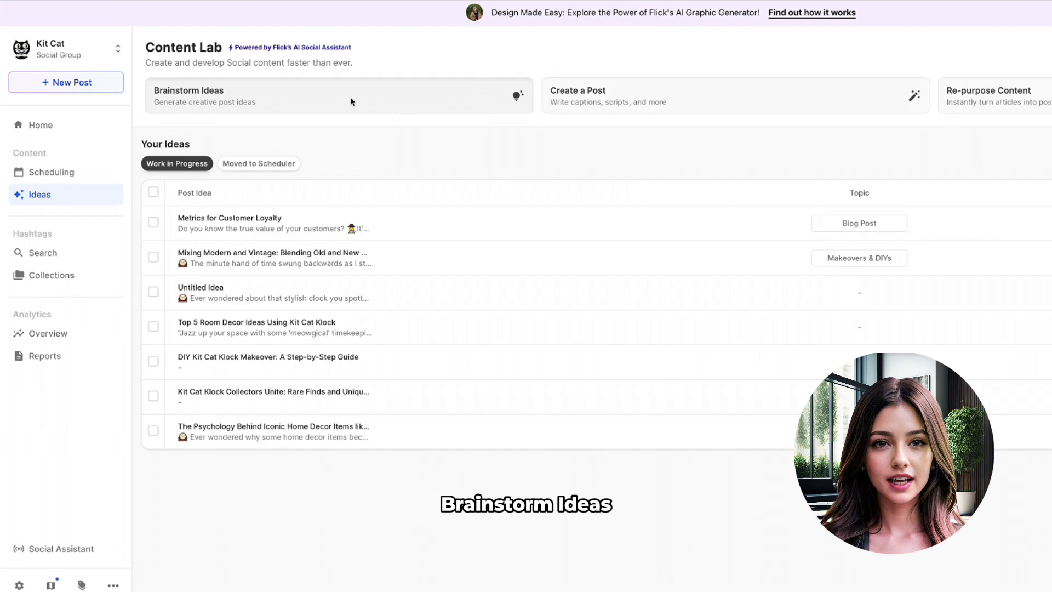
Step: Brainstorm 'kit cat klock trend home decoration' and generate post ideas in the Timeless Style direction
left_click(364, 101)
type("kit cat ")
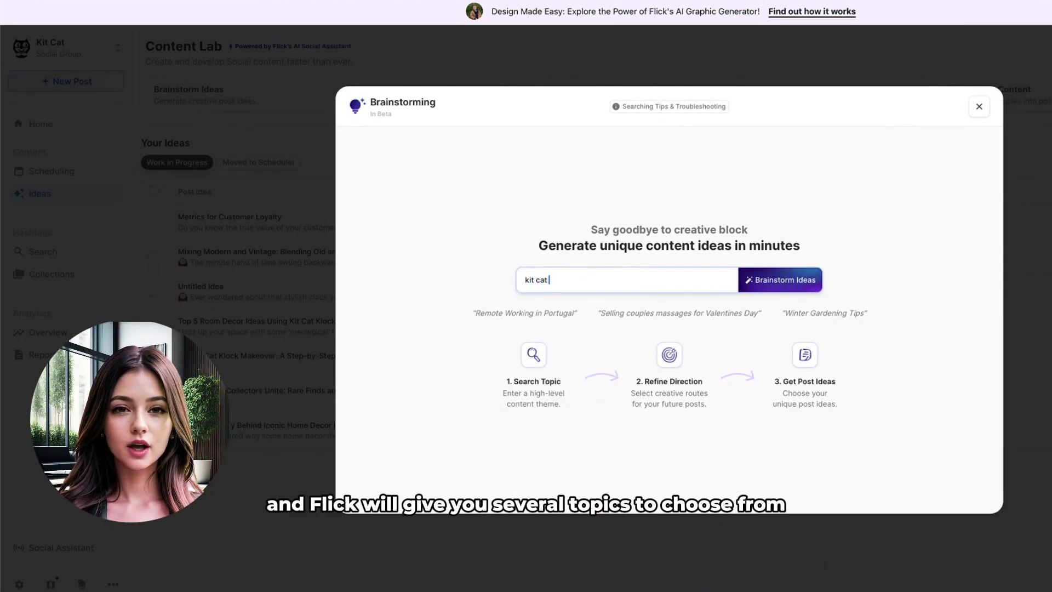
type("klock trend home de")
key("BackSpace")
key("BackSpace")
type("home decoration")
key("Return")
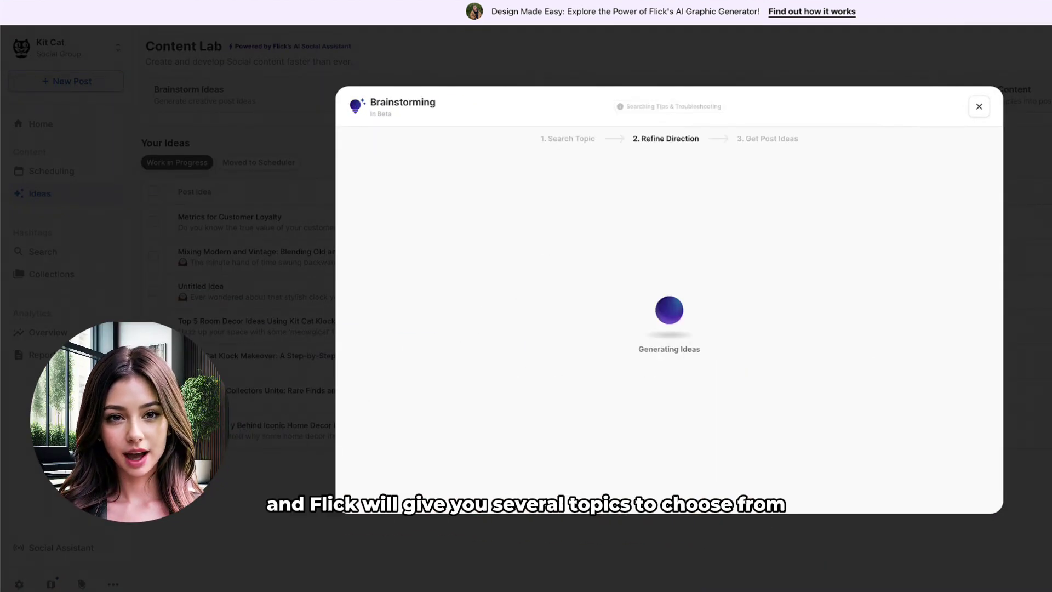
left_click(808, 159)
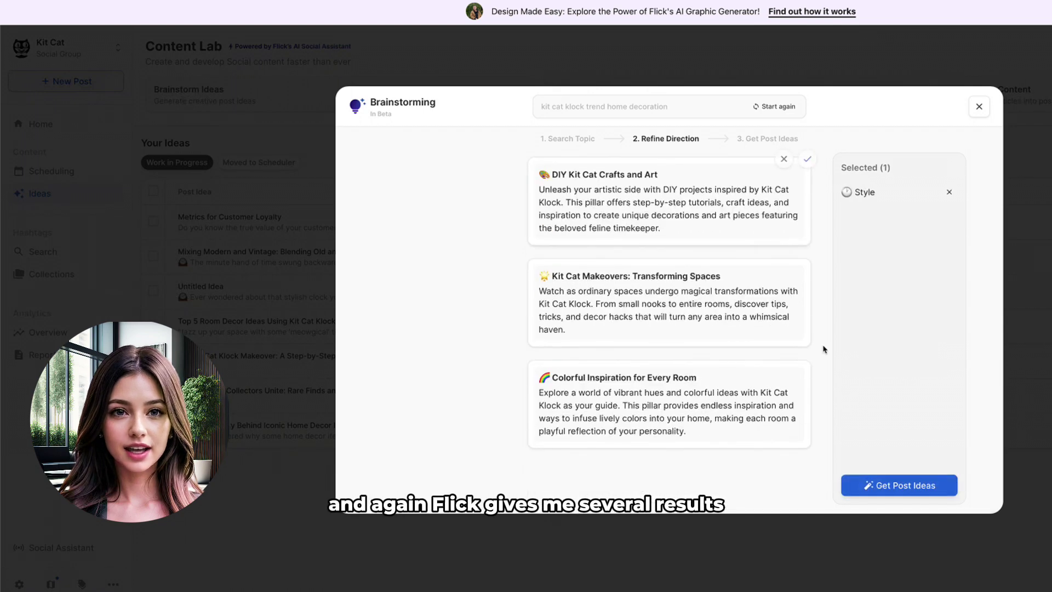
left_click(903, 482)
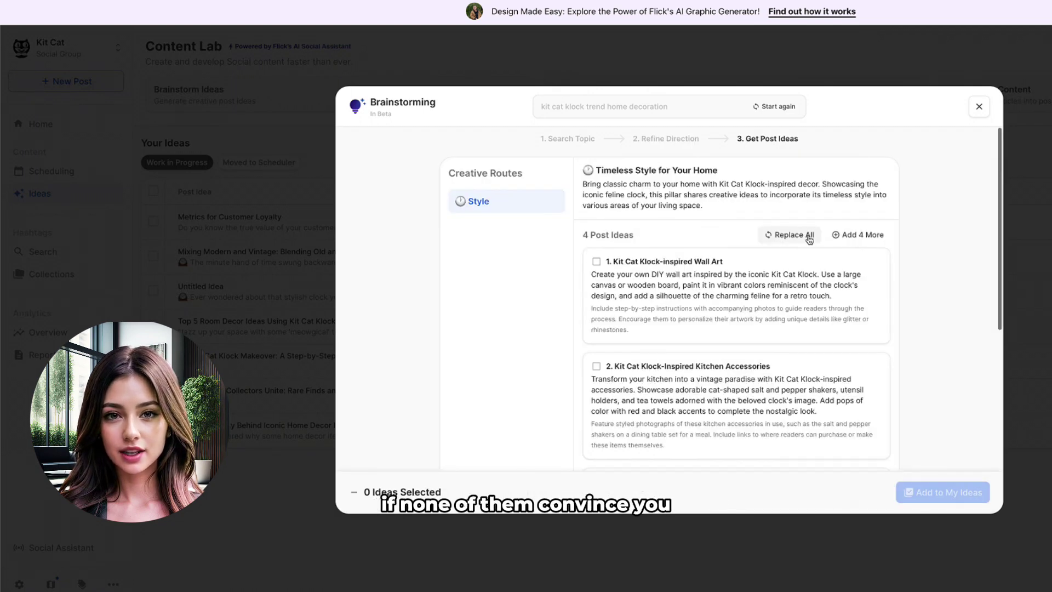
Step: Generate four more ideas and add Kitchen Accessories, Party Theme and Classic Films to my ideas
left_click(858, 235)
scroll(835, 304, "down", 1)
scroll(835, 303, "down", 2)
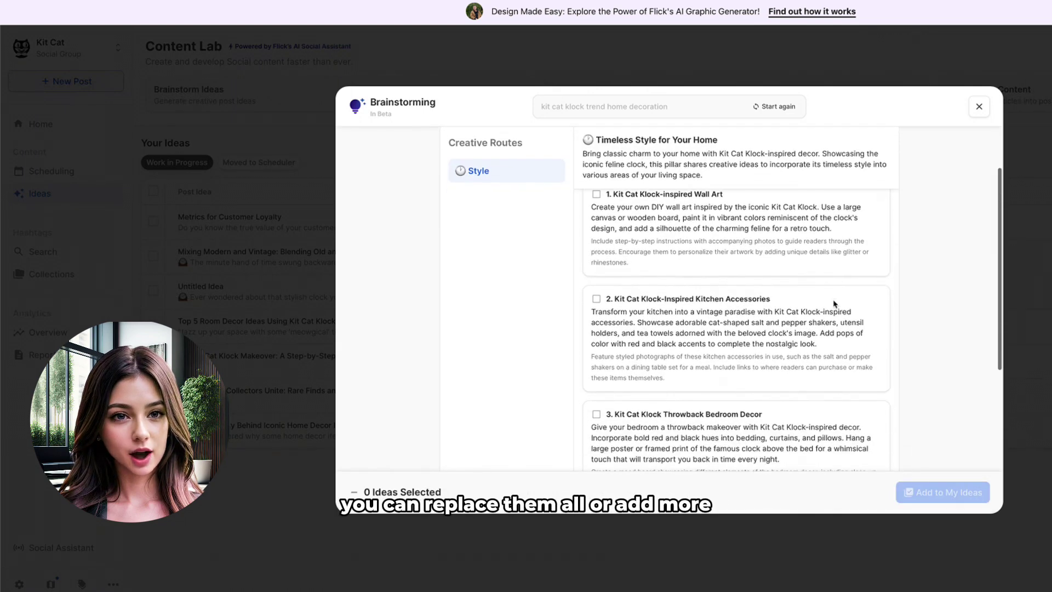
left_click(623, 313)
scroll(606, 312, "down", 5)
left_click(597, 308)
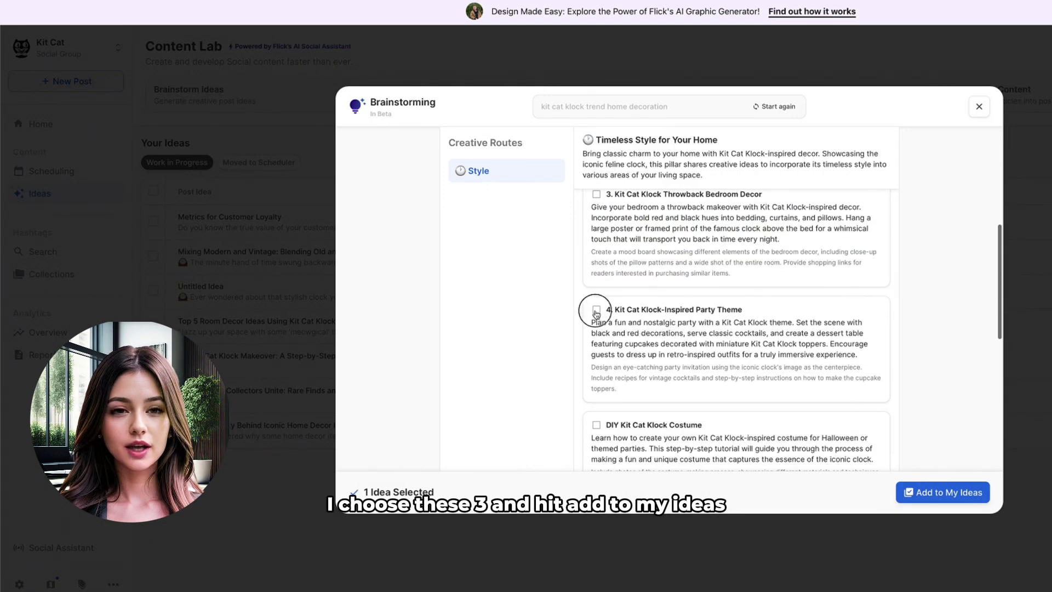
scroll(686, 324, "down", 5)
scroll(686, 323, "down", 3)
left_click(597, 306)
left_click(942, 492)
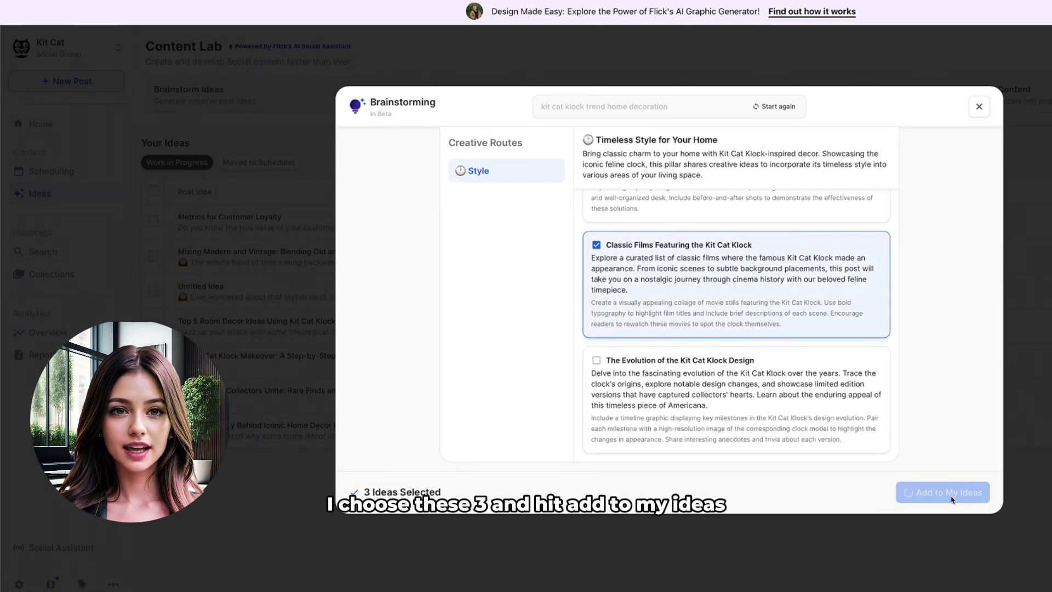
Step: Open the Classic Films idea and attach three AI-generated photographic images to its post
left_click(398, 293)
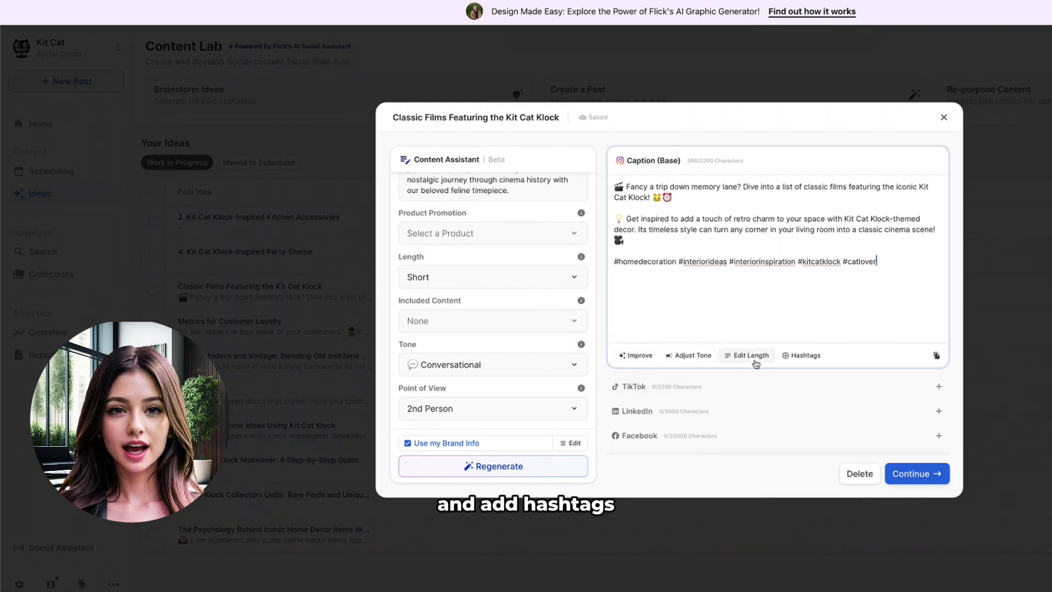
left_click(916, 474)
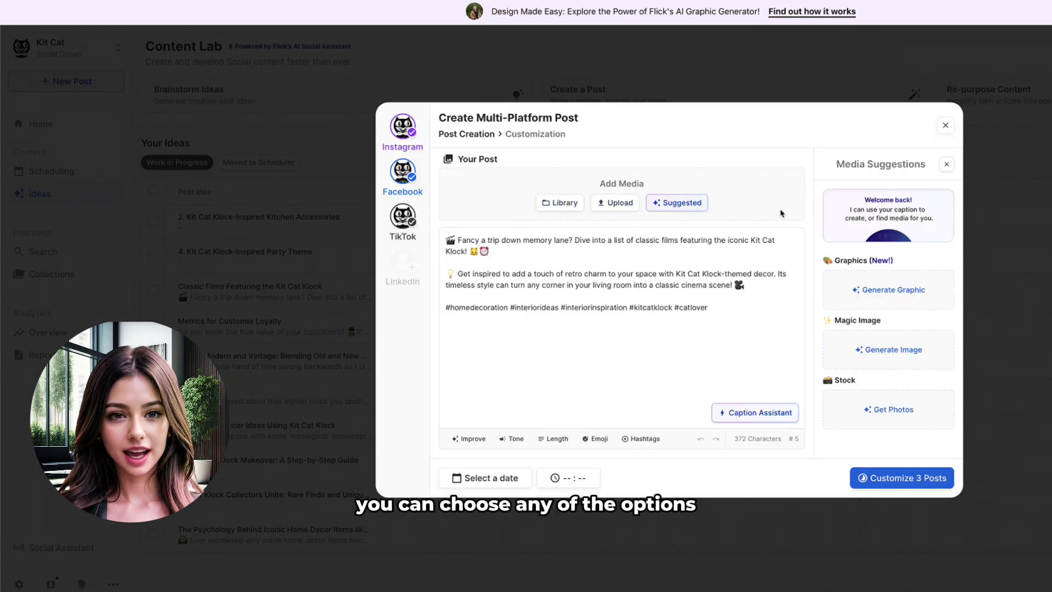
left_click(874, 352)
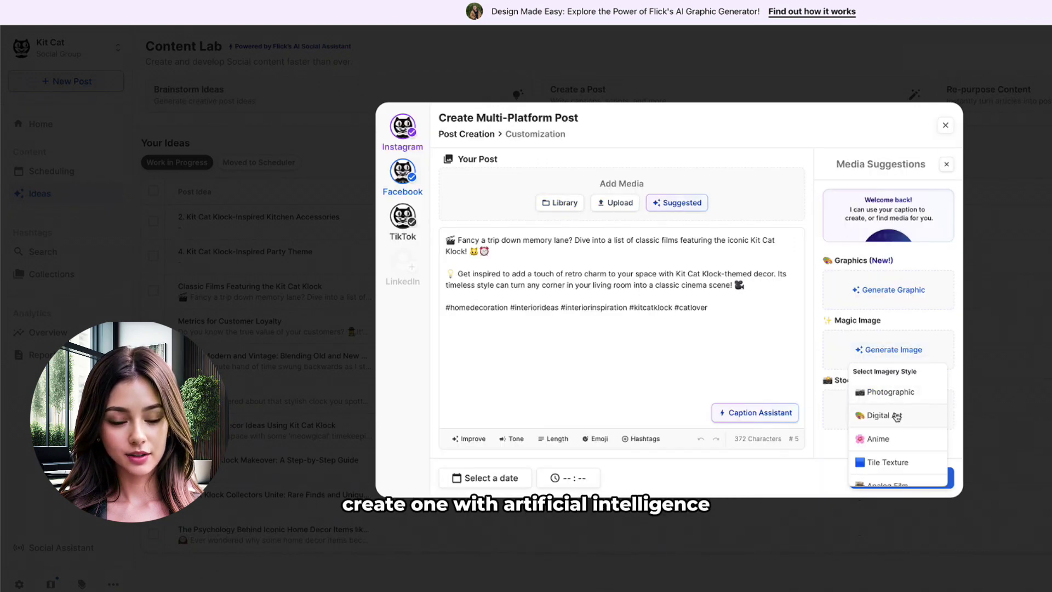
left_click(908, 400)
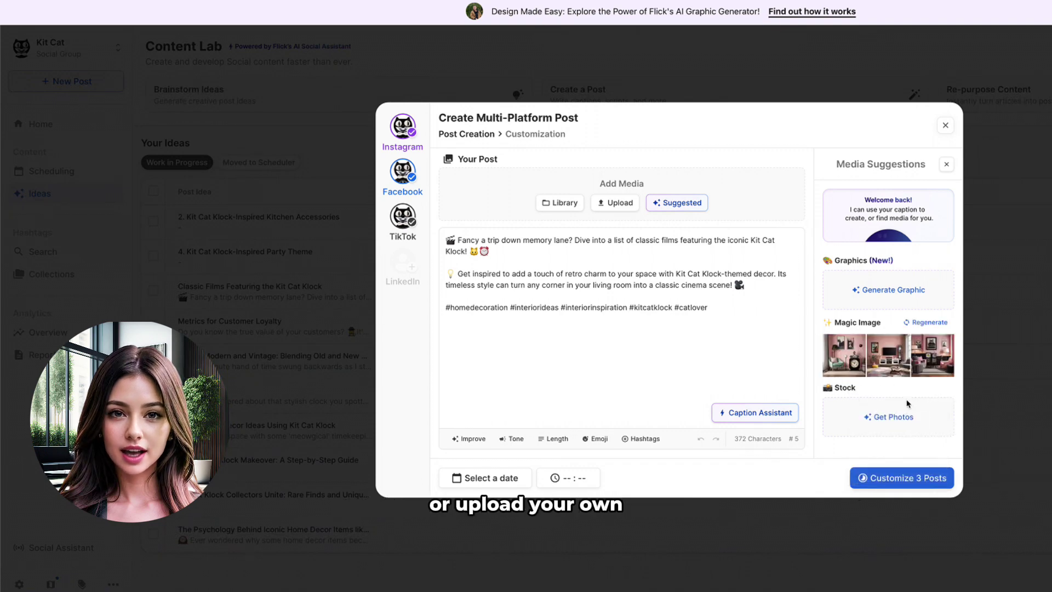
left_click(928, 359)
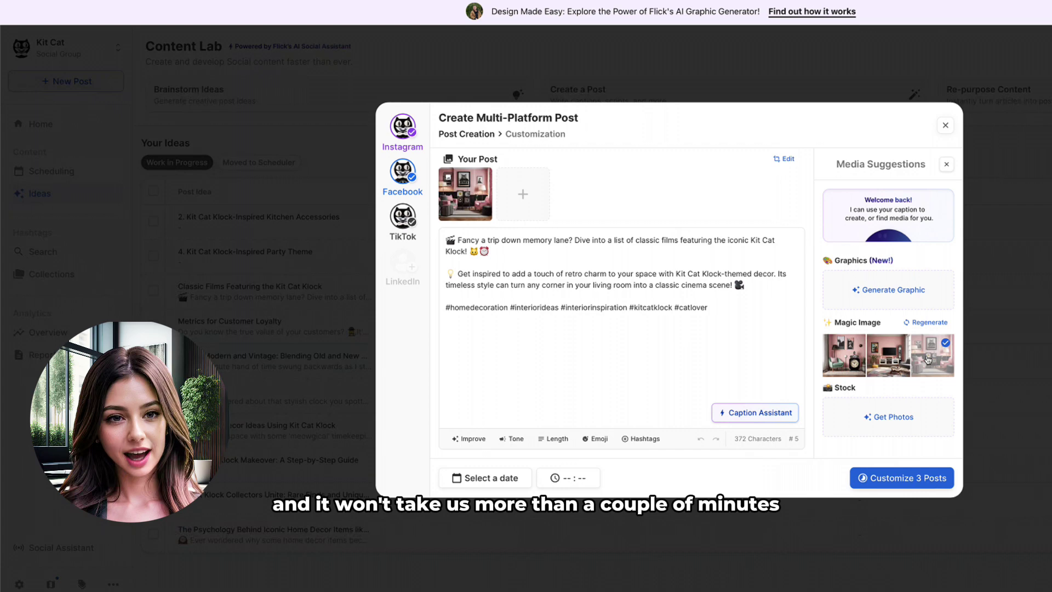
left_click(881, 360)
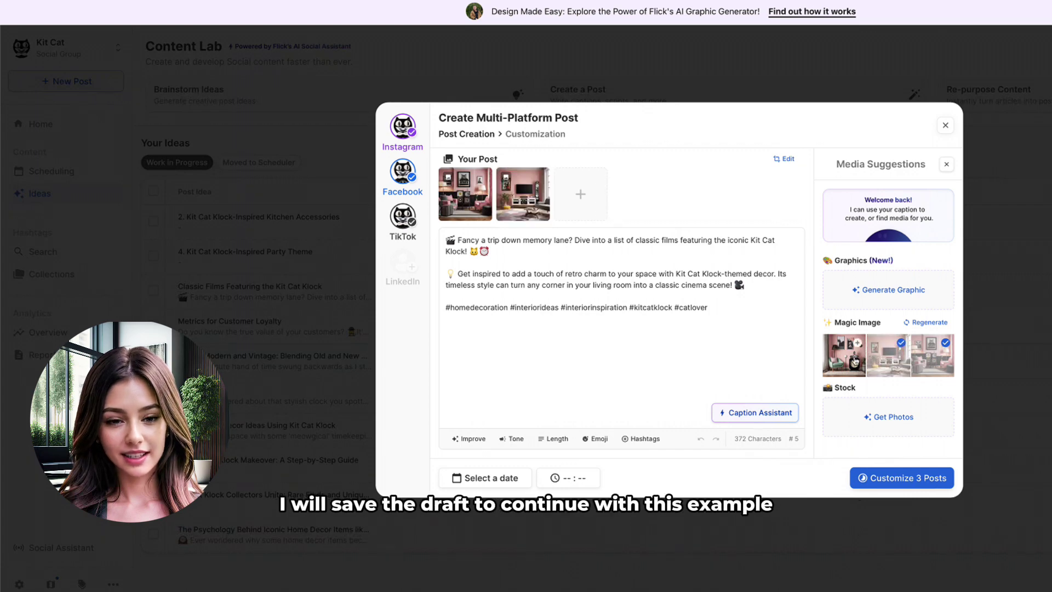
left_click(855, 361)
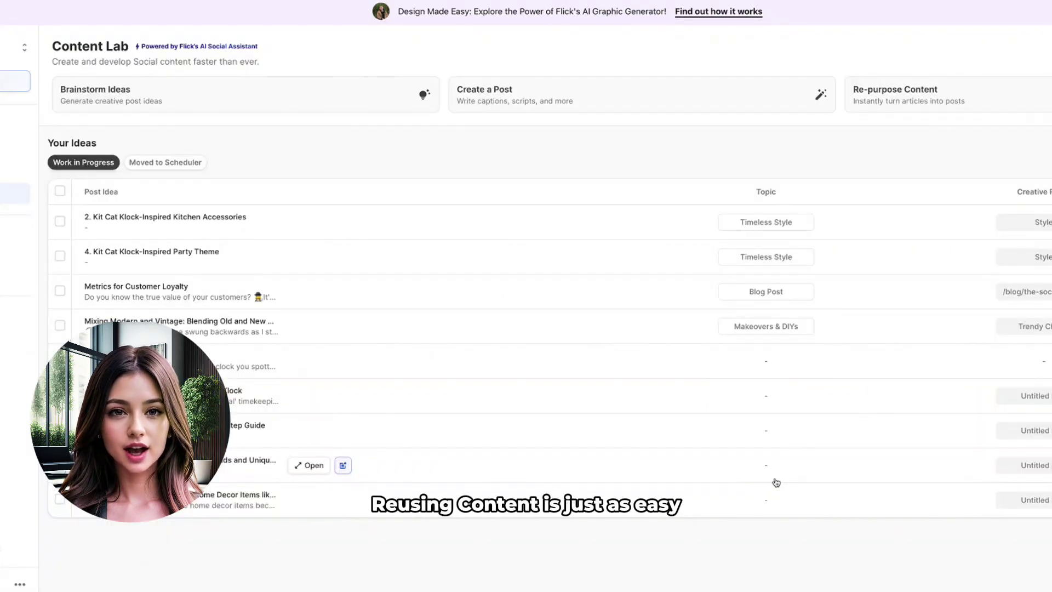
Step: Repurpose the pasted blog link, turning its 'Why TikTok is Winning the Shopping Wars' topic into a post idea
left_click(962, 95)
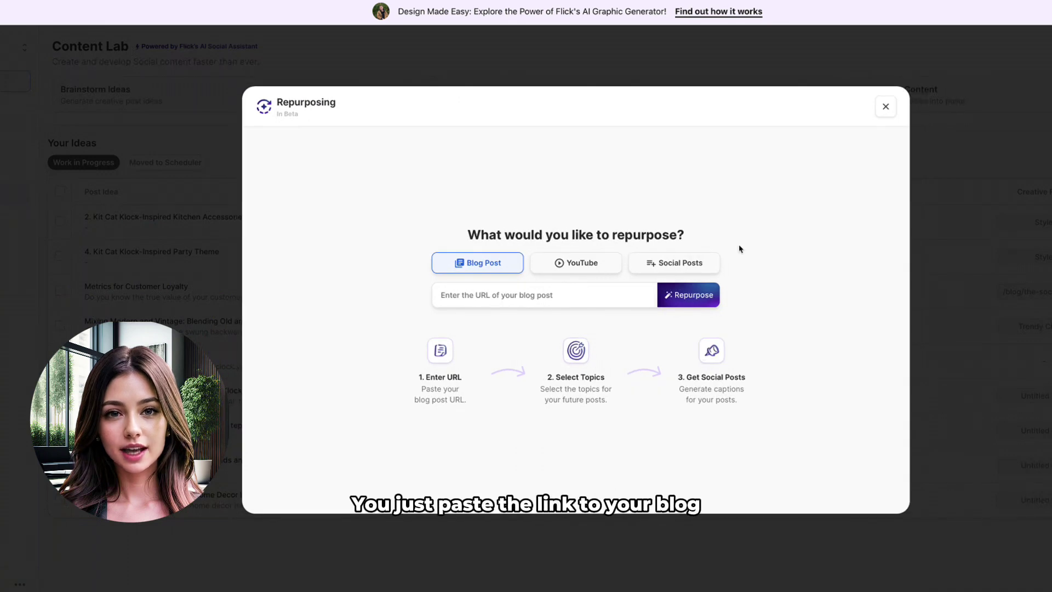
left_click(617, 294)
key("ctrl+v")
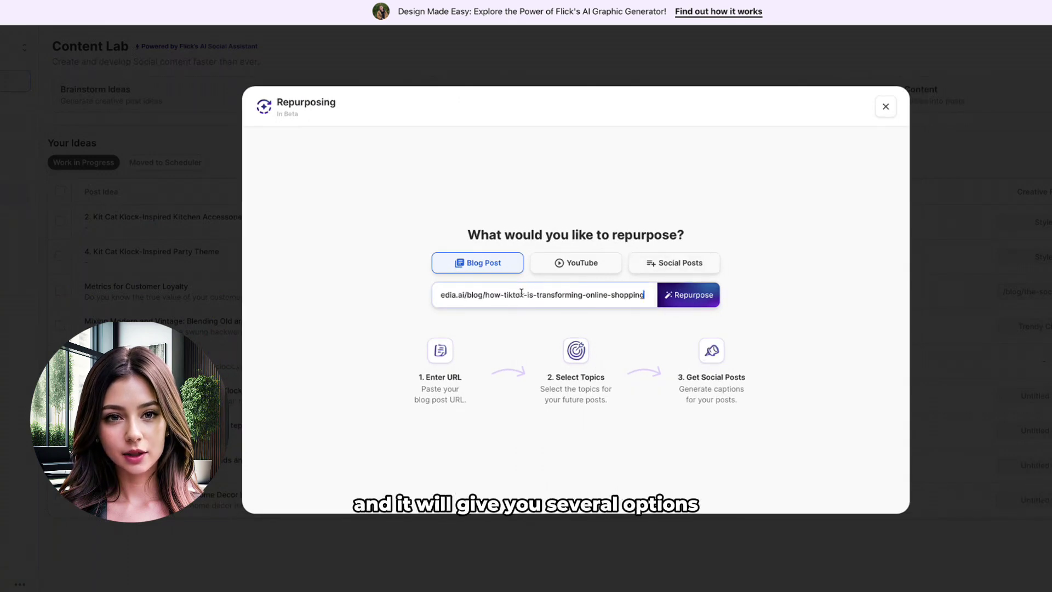
left_click(704, 296)
left_click(584, 346)
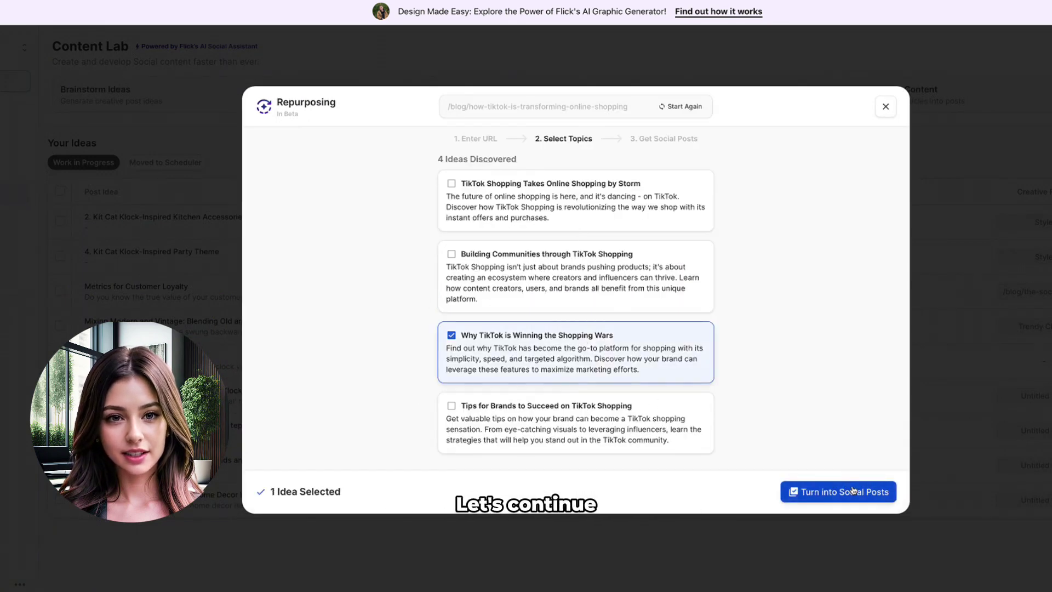
left_click(854, 491)
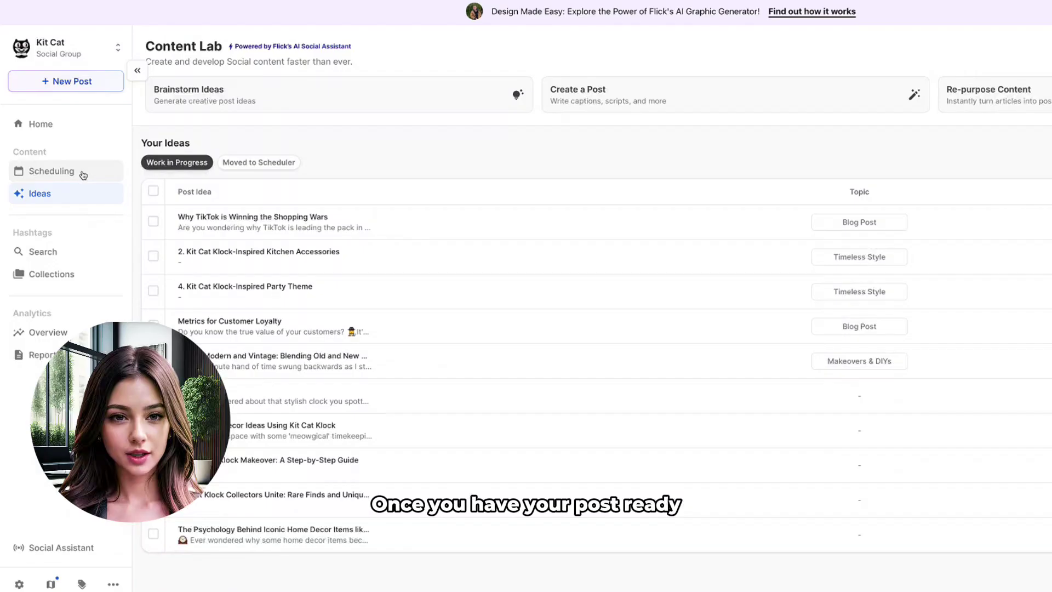
Step: Set Friday's Instagram post in the calendar to publish on 26 January at 3:00pm
left_click(83, 175)
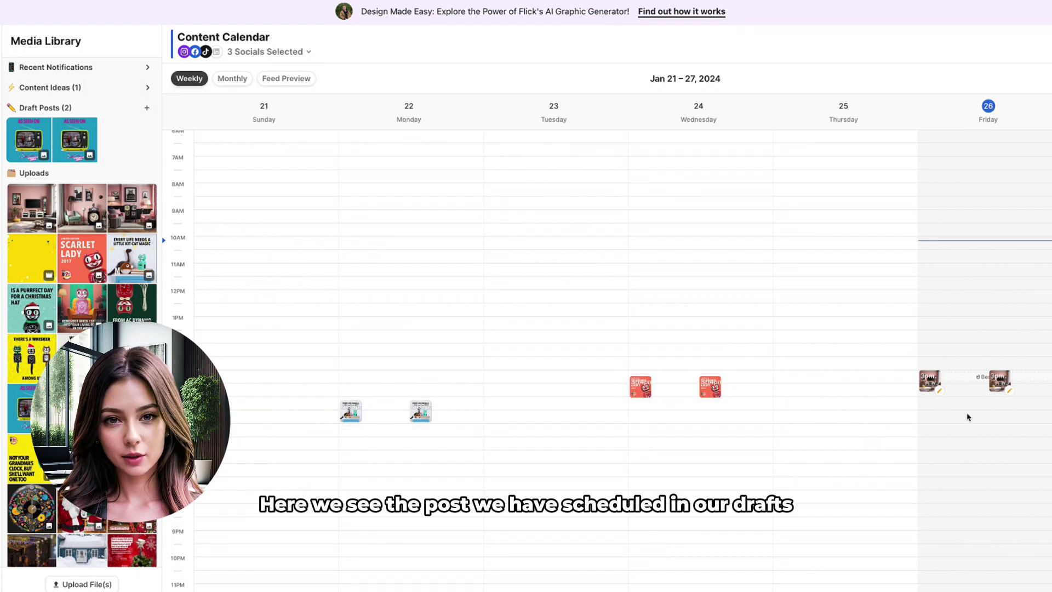
left_click(931, 380)
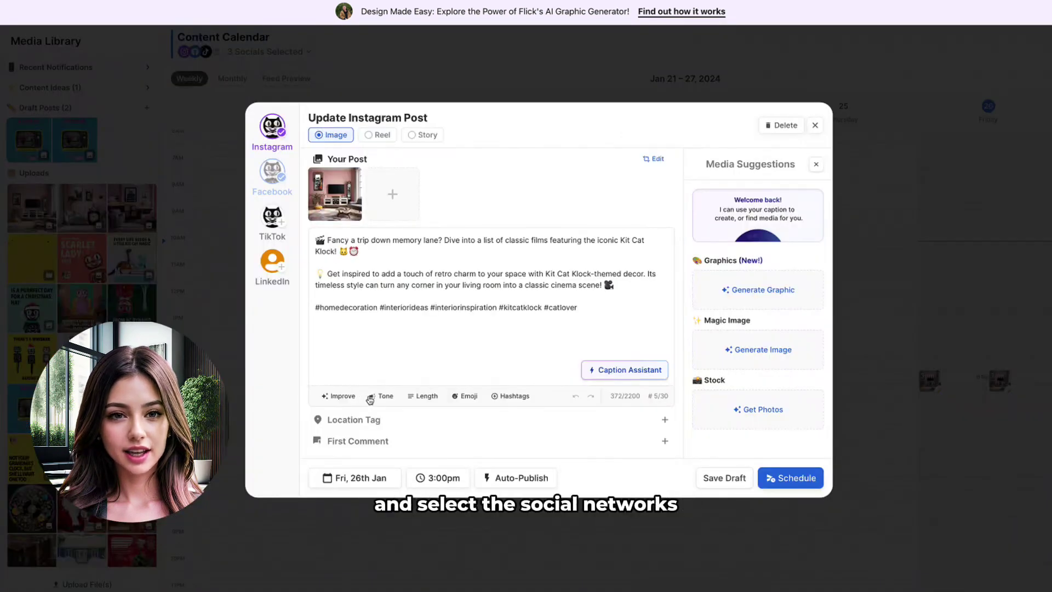
left_click(366, 478)
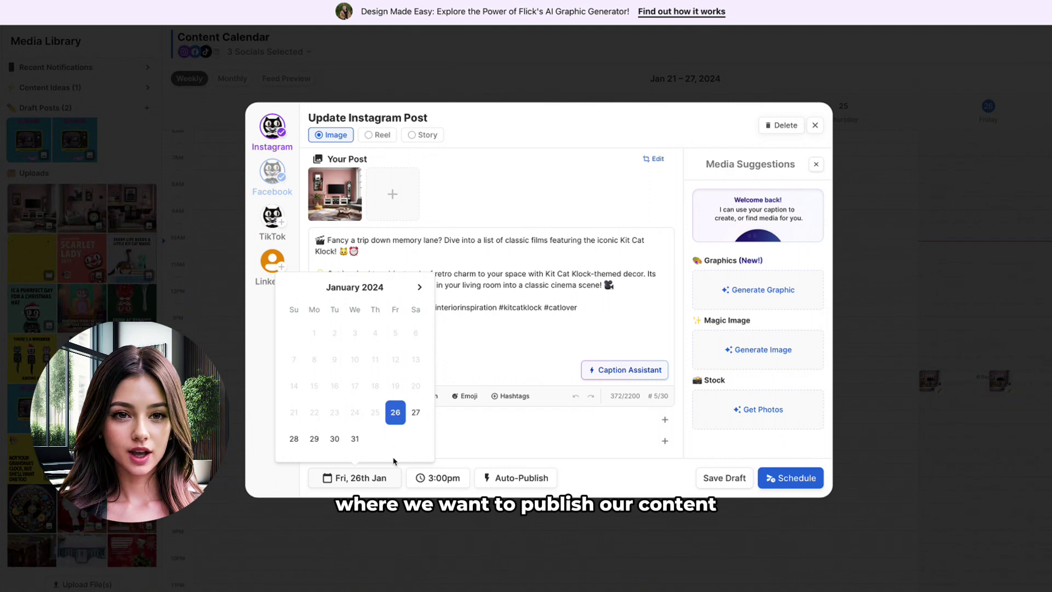
left_click(395, 413)
left_click(453, 478)
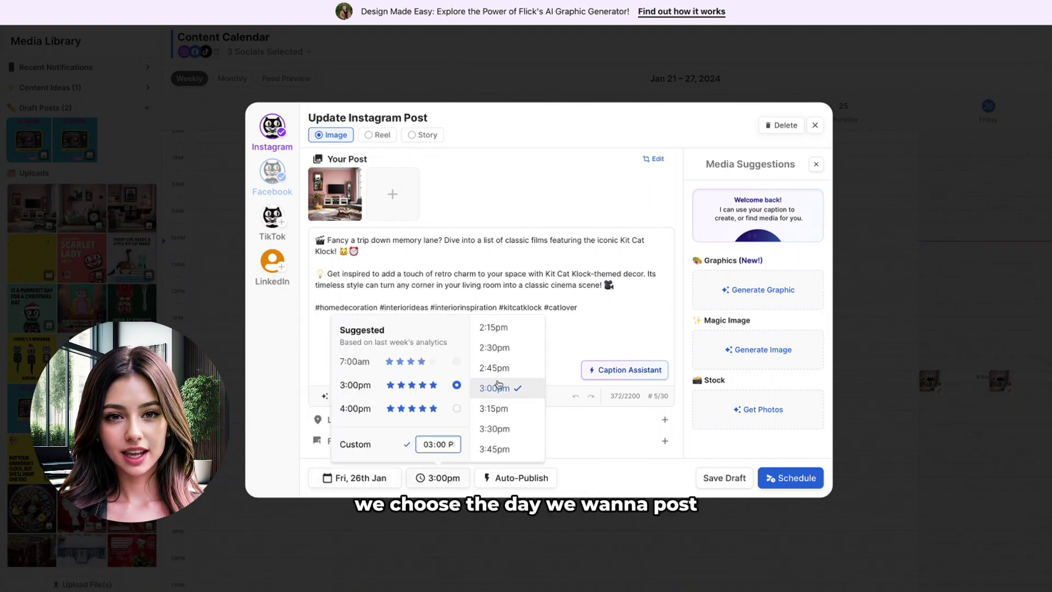
left_click(457, 408)
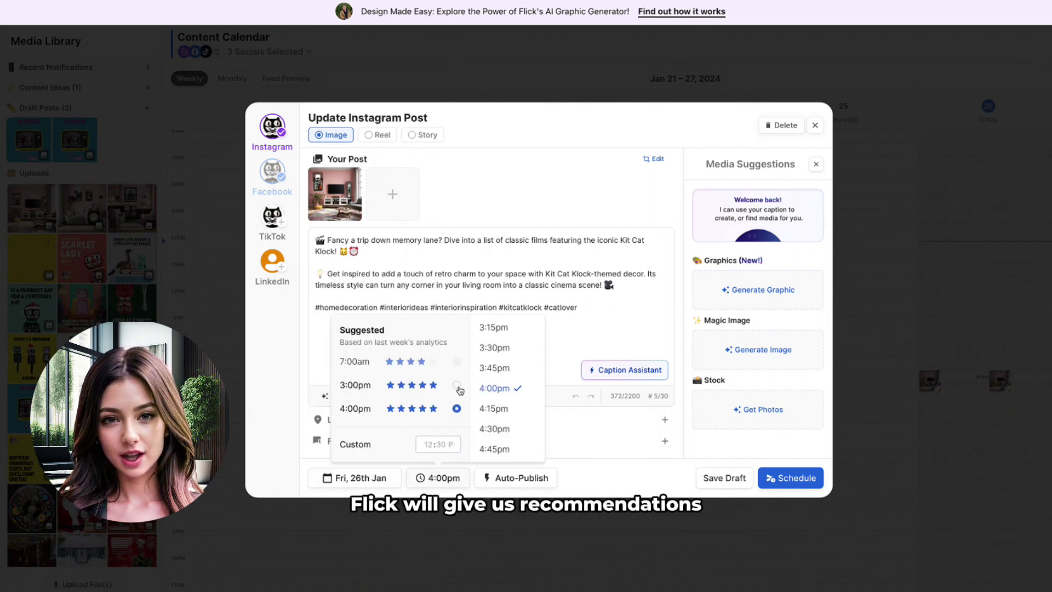
left_click(458, 385)
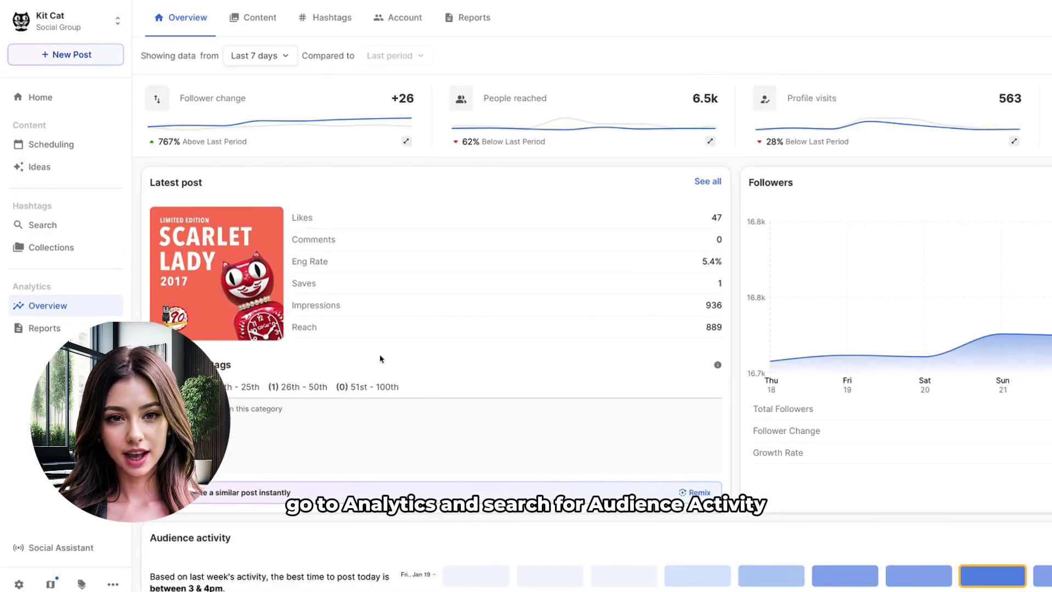
Step: Scroll to the Audience activity card and open its full-week heatmap via See all
scroll(381, 359, "down", 4)
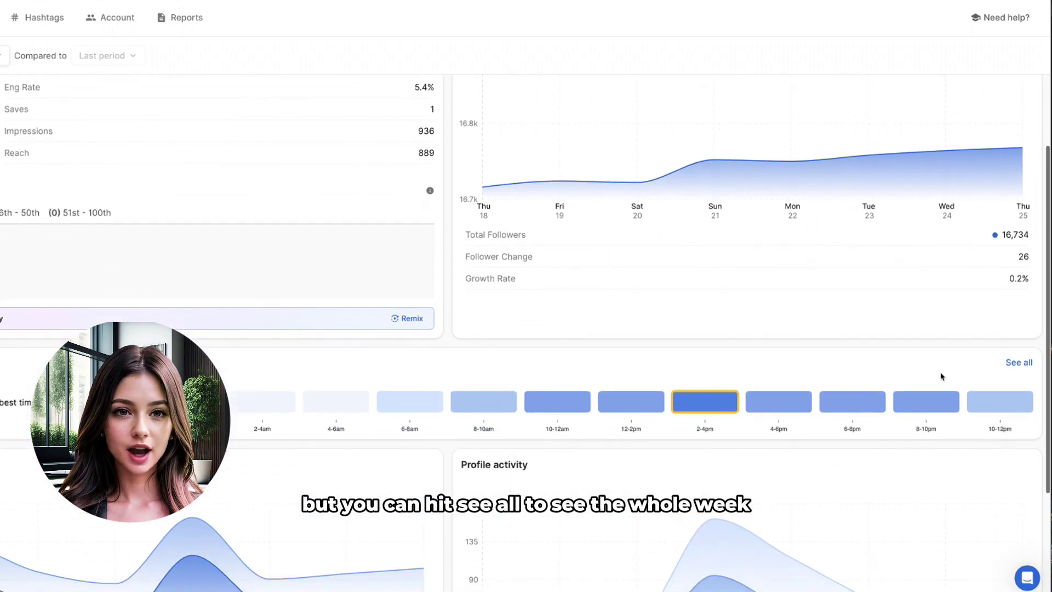
left_click(1020, 364)
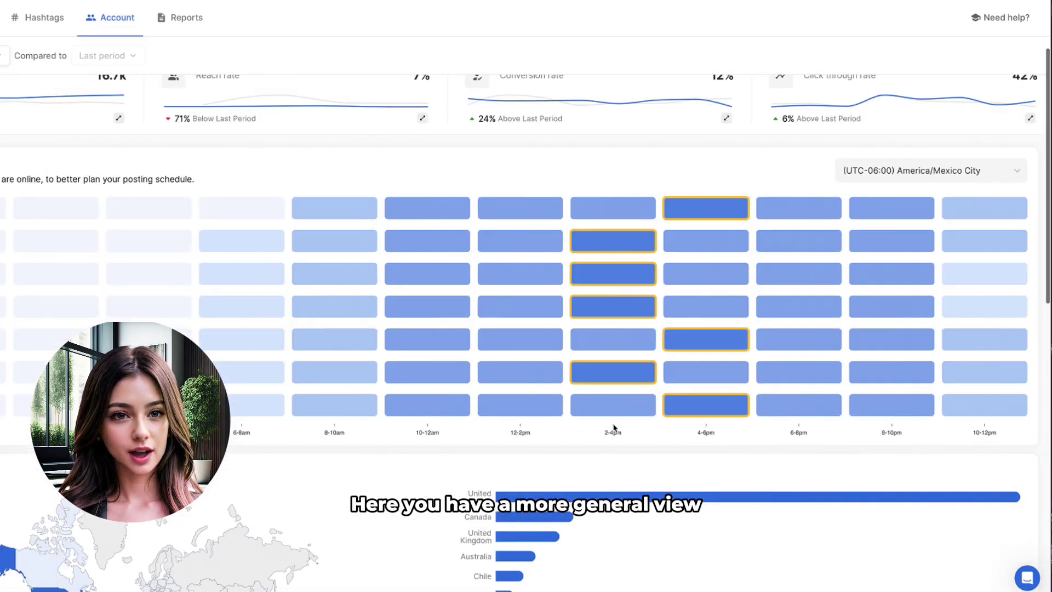
mouse_move(743, 407)
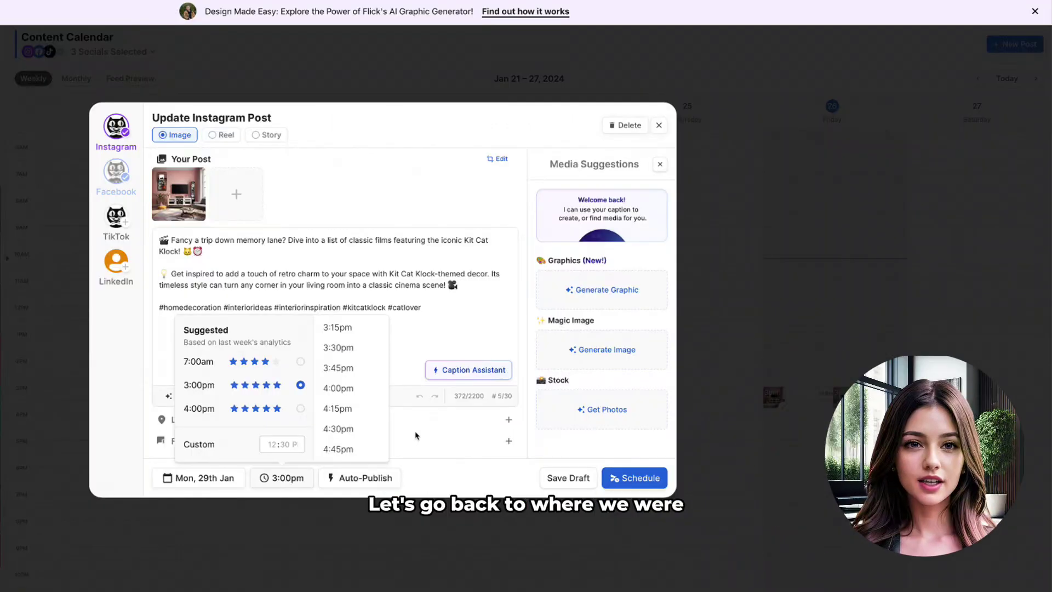
Step: Pick a publishing mode from the Auto-Publish options for the Monday 29 January Instagram post
left_click(416, 436)
left_click(347, 477)
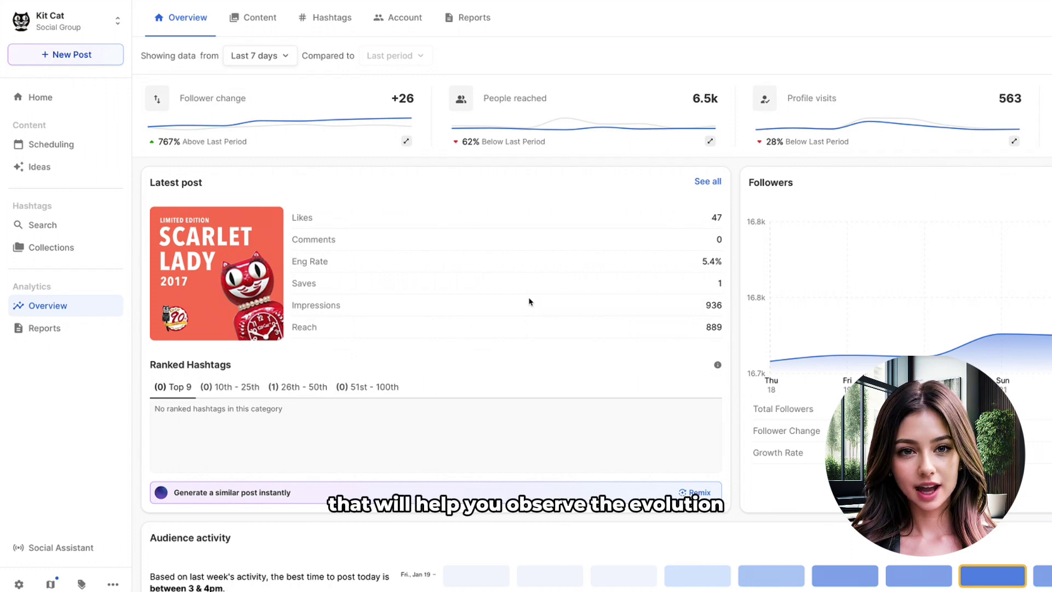
Step: Keep the analytics range at Last 7 days and start a Remix of the latest post
left_click(259, 56)
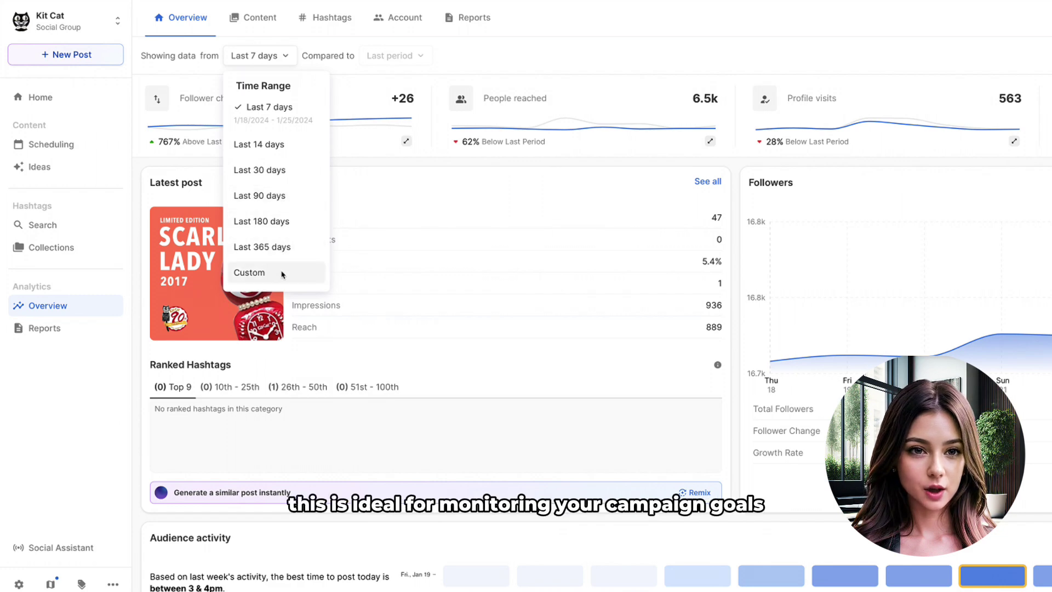
left_click(429, 311)
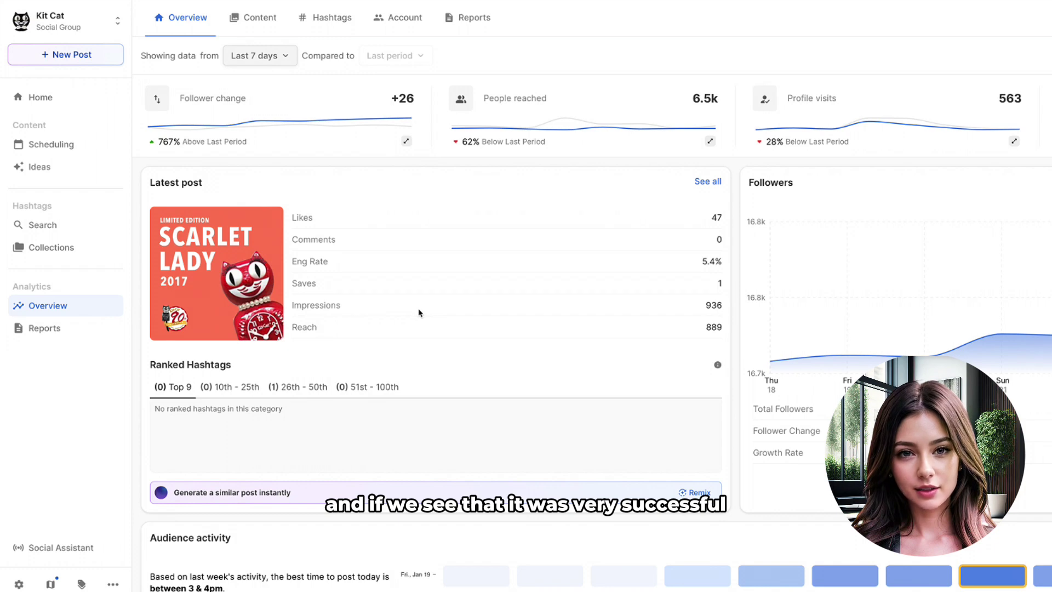
left_click(694, 493)
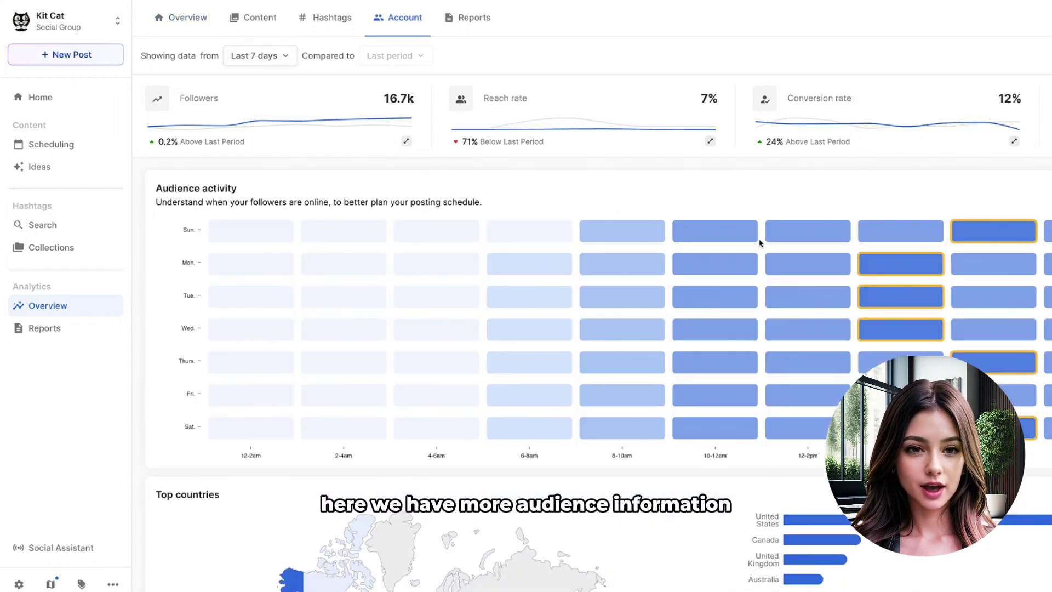
Step: Scroll the Account page past Top countries to the Top cities, Age and Gender breakdowns
scroll(760, 242, "down", 10)
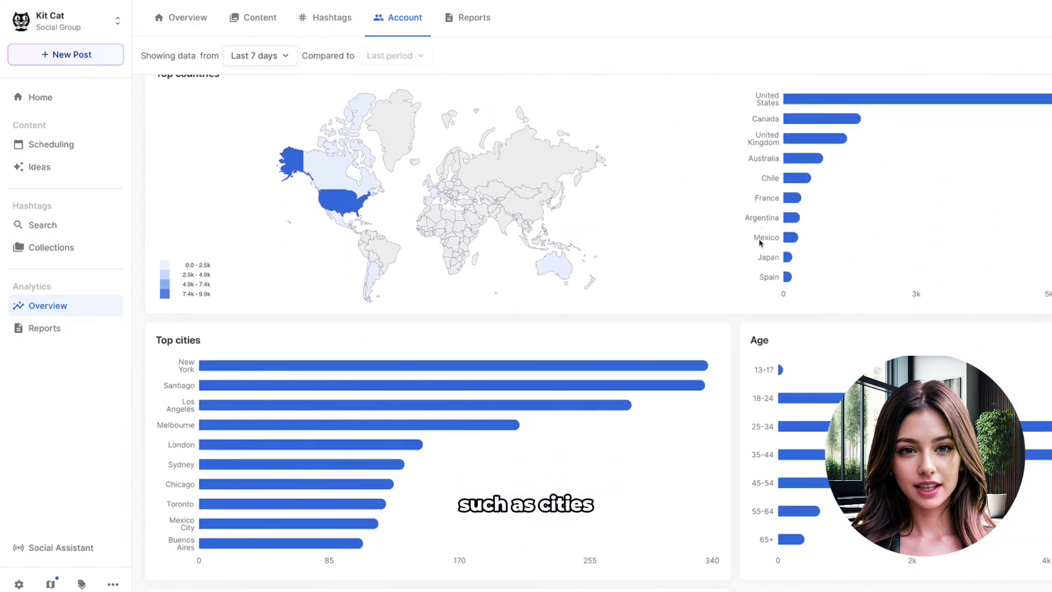
scroll(760, 243, "down", 4)
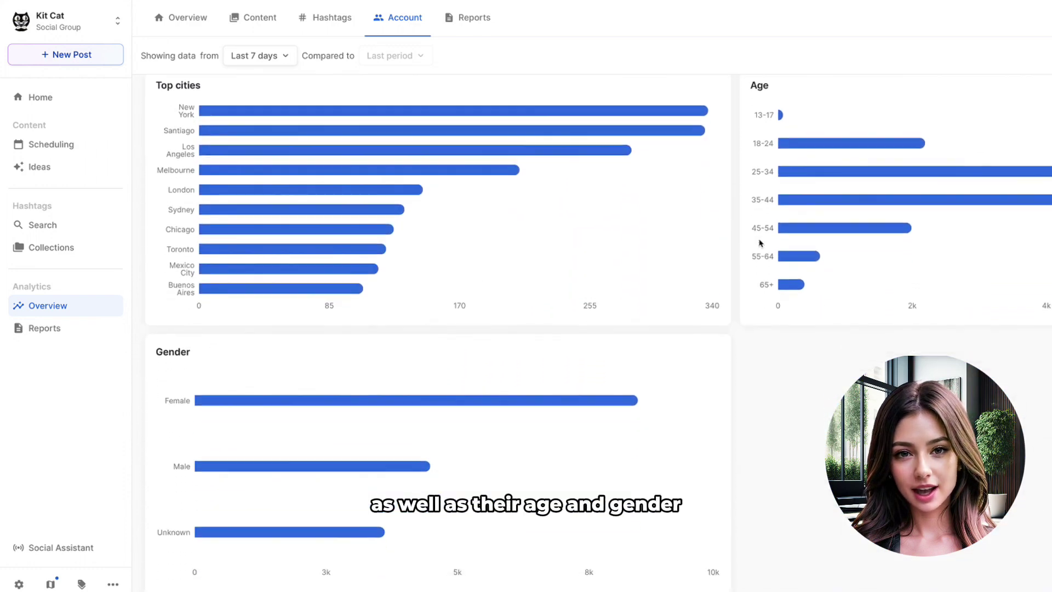
mouse_move(426, 402)
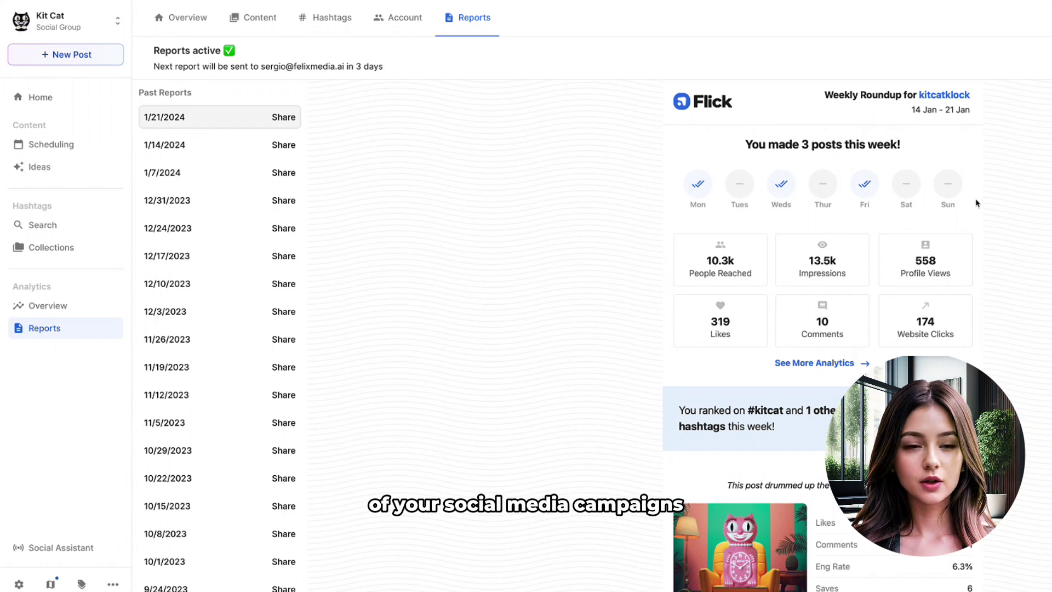
Step: Scroll through the 14–21 January weekly report preview down to its followers chart
scroll(977, 203, "down", 5)
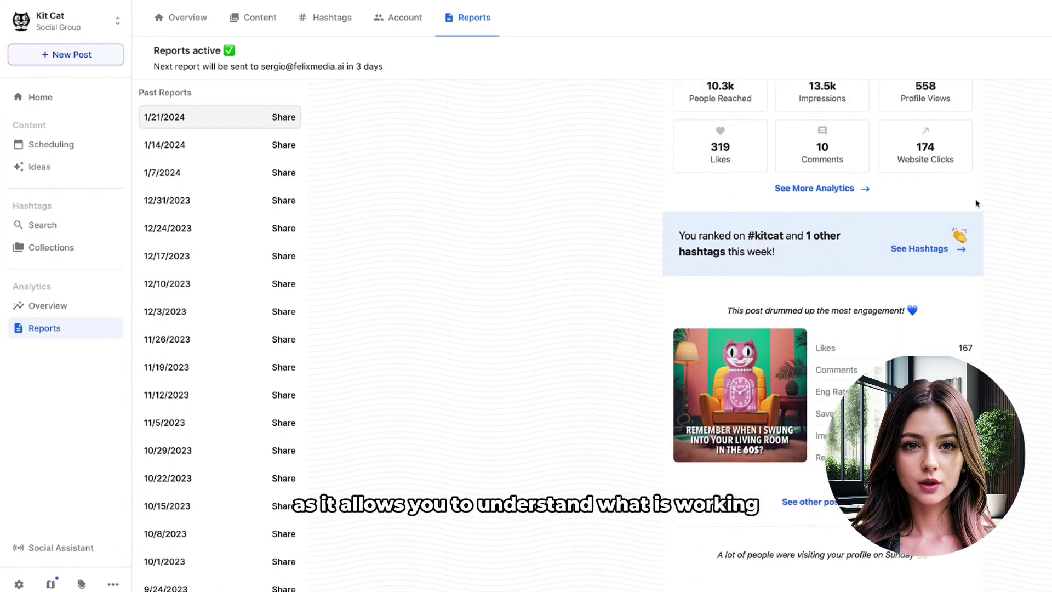
scroll(977, 203, "down", 5)
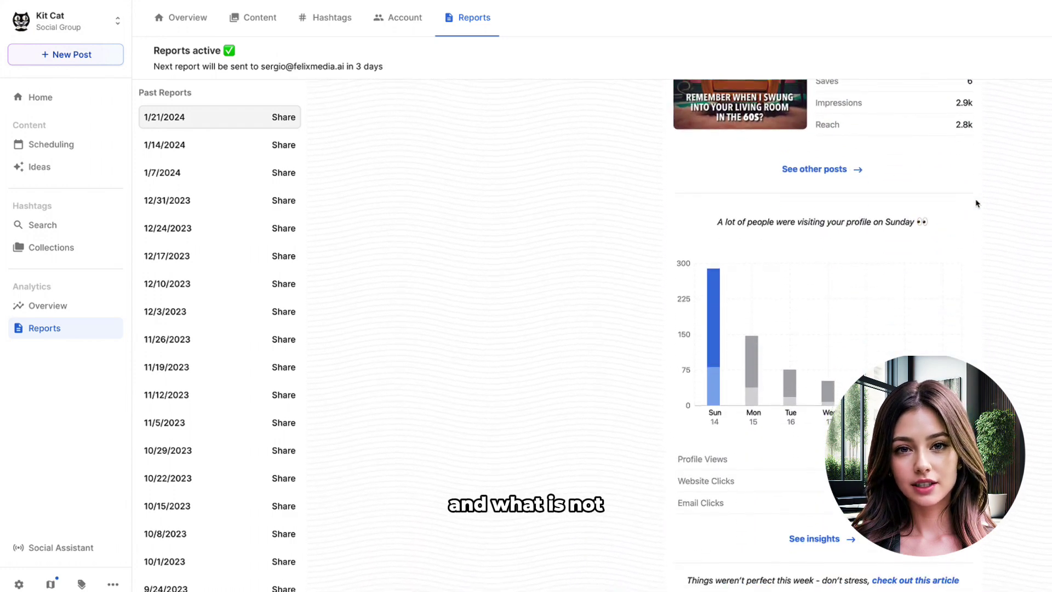
scroll(976, 203, "down", 4)
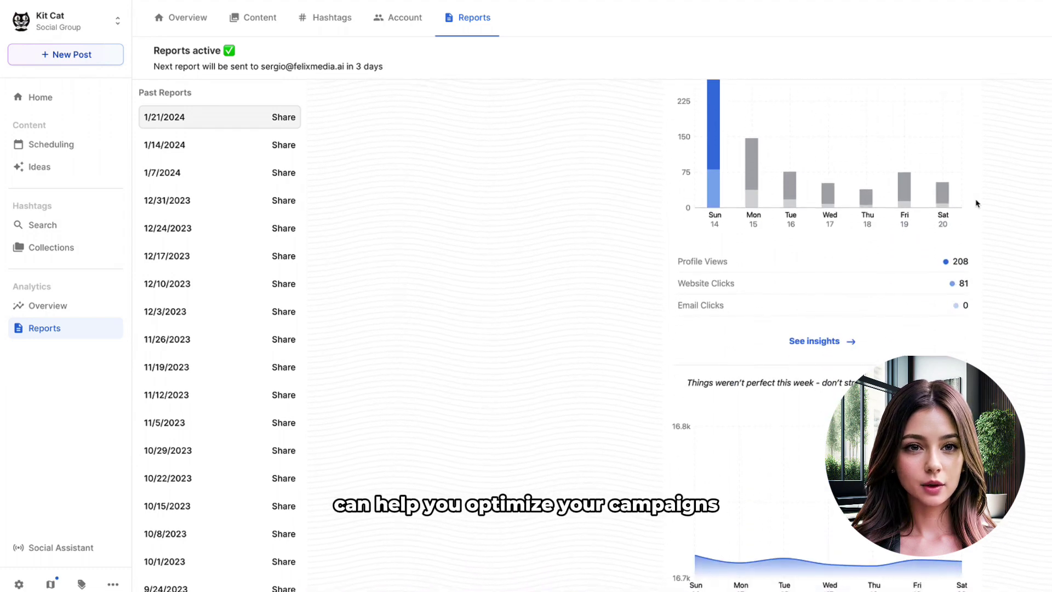